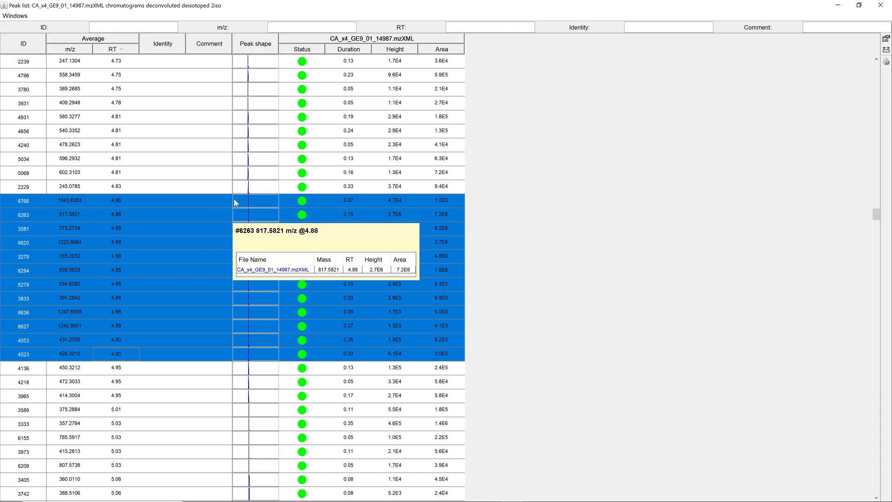
Export the selected co-eluting peaks' MS/MS spectra to the MS/MS library export window.
right_click(180, 206)
mouse_move(214, 238)
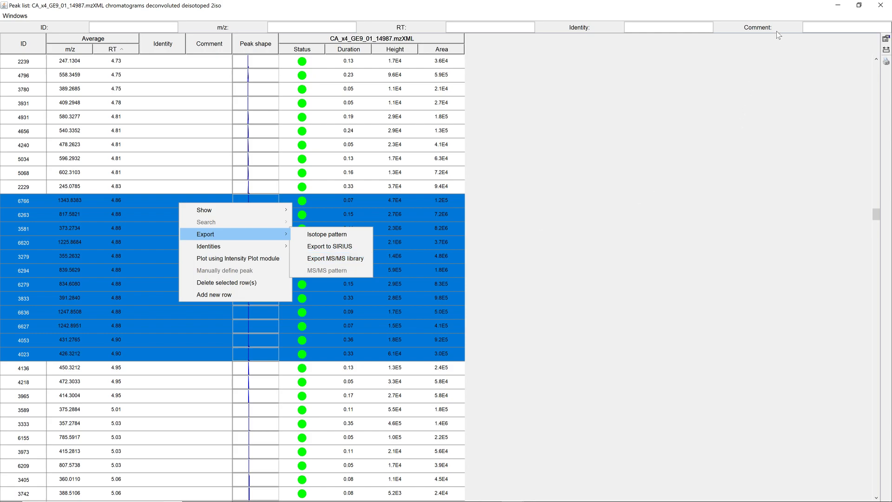
left_click(838, 7)
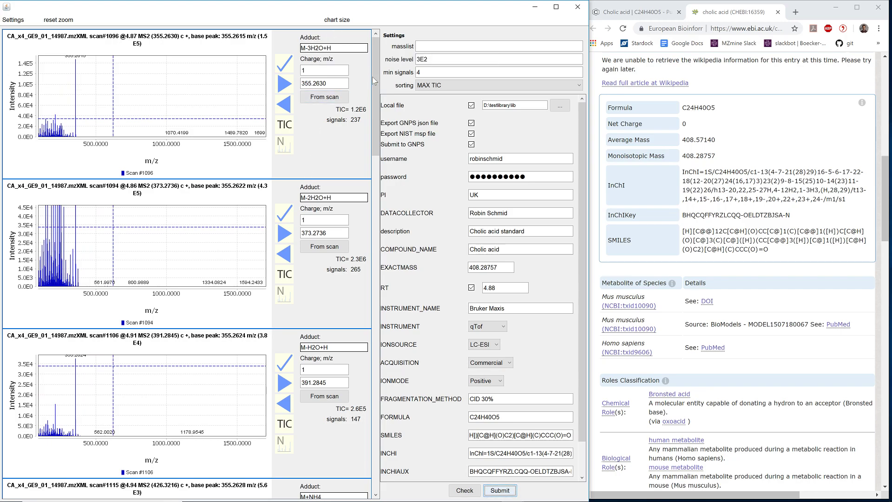
scroll(373, 98, "down", 3)
scroll(372, 152, "down", 5)
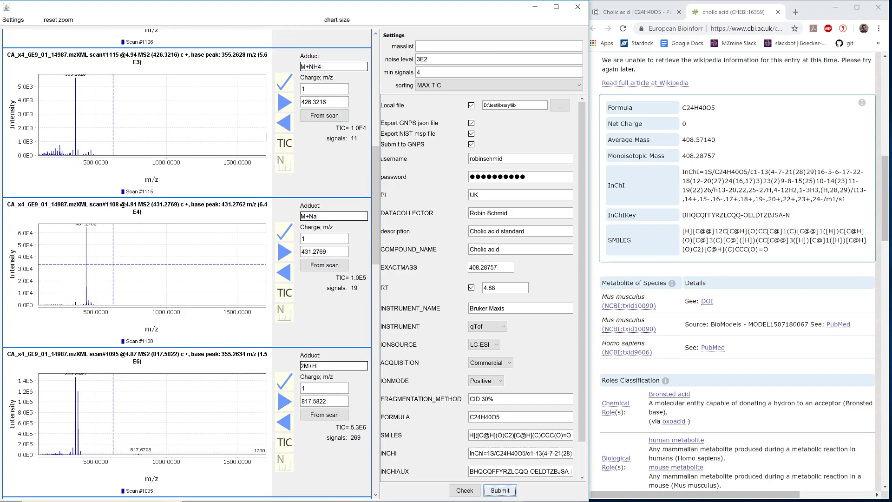
left_click_drag(373, 219, 370, 337)
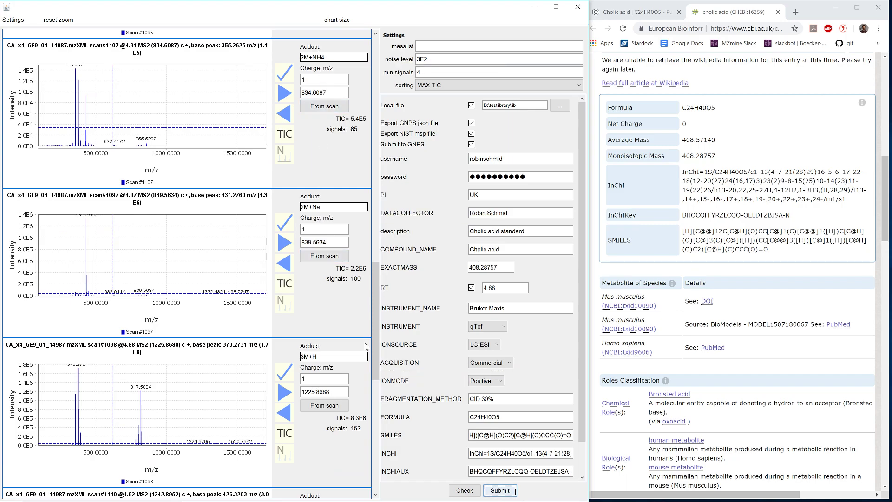
scroll(378, 325, "up", 1)
left_click_drag(378, 323, 374, 459)
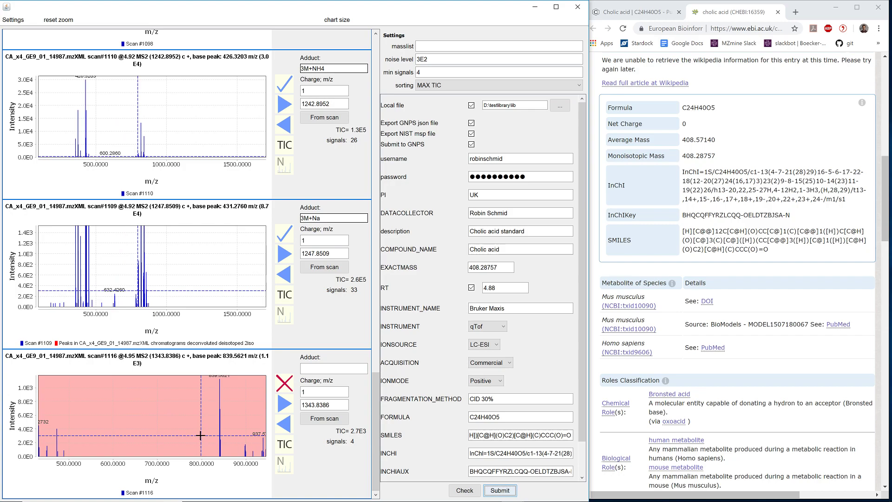
left_click_drag(47, 283, 174, 308)
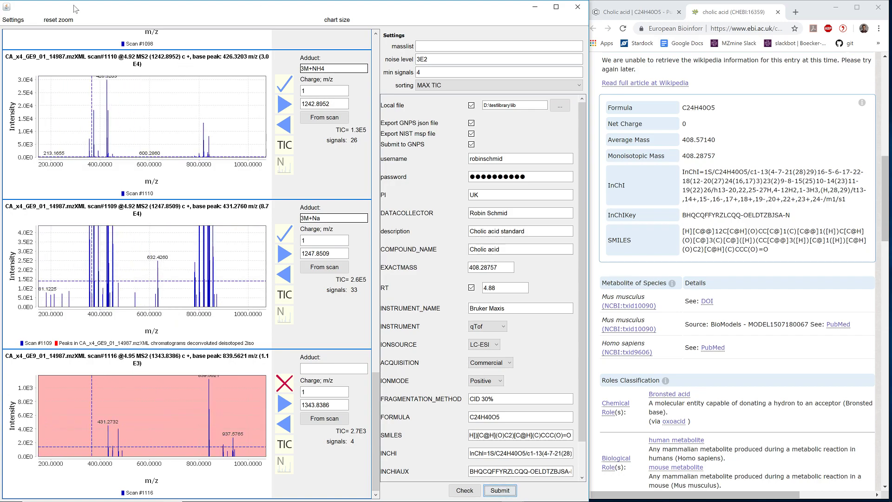
left_click(64, 21)
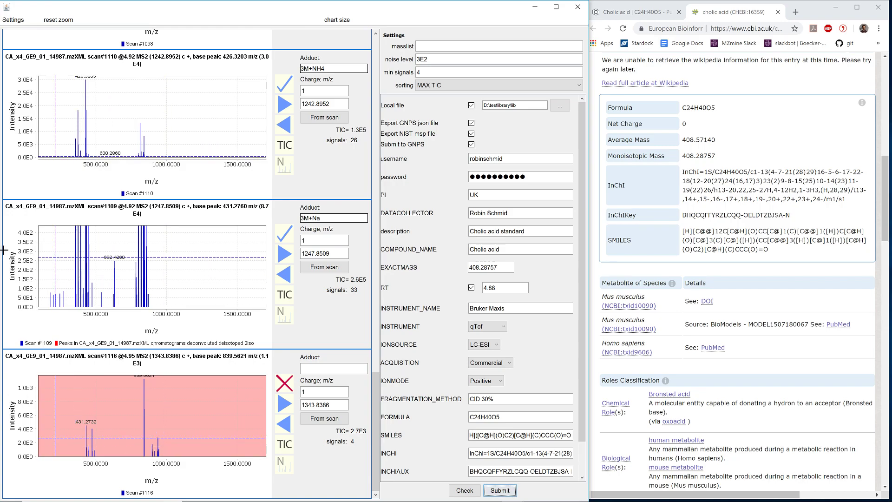
scroll(22, 247, "down", 5)
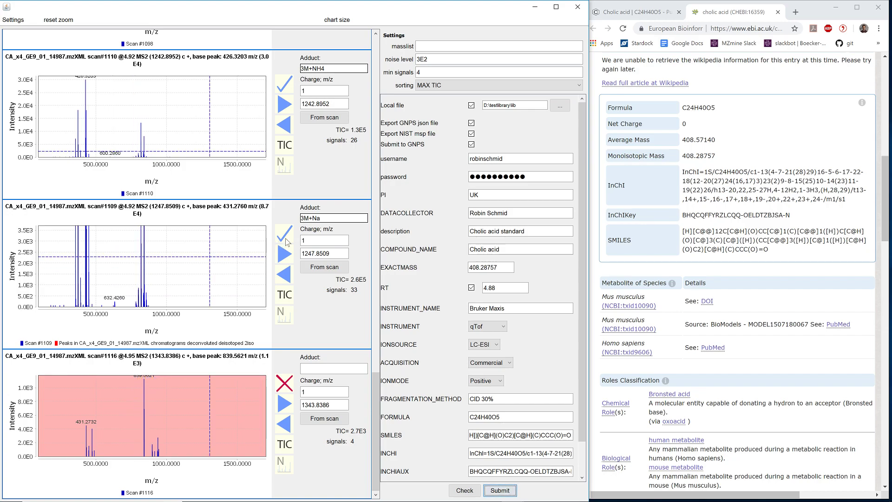
left_click(284, 385)
left_click(284, 385)
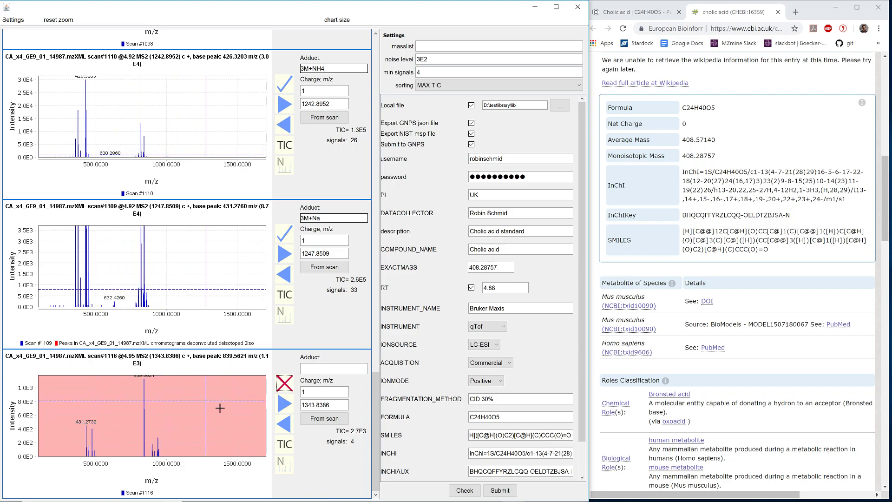
left_click(290, 384)
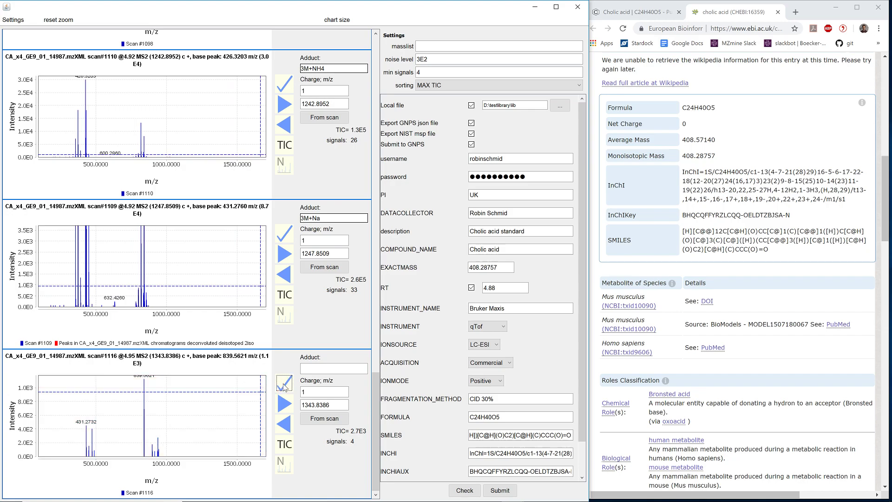
left_click(290, 384)
left_click_drag(375, 432, 402, 27)
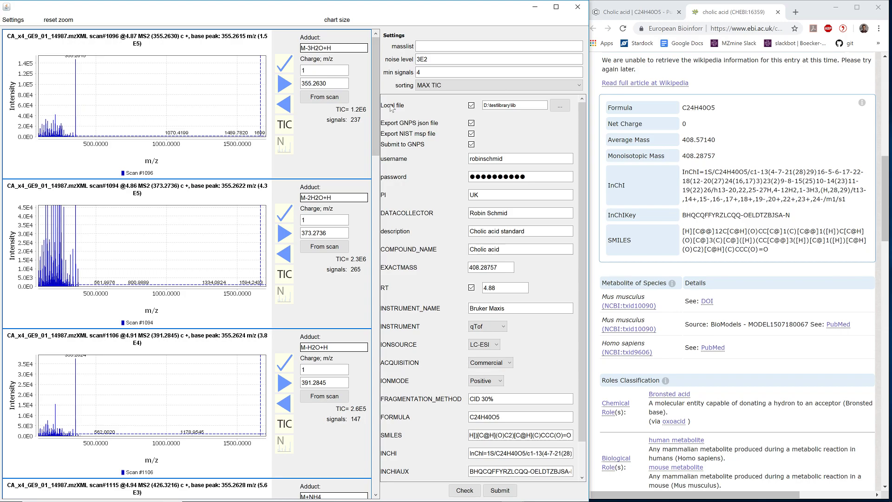
Keep the spectra sorted by MAX TIC and mark low and high m/z positions.
left_click(436, 88)
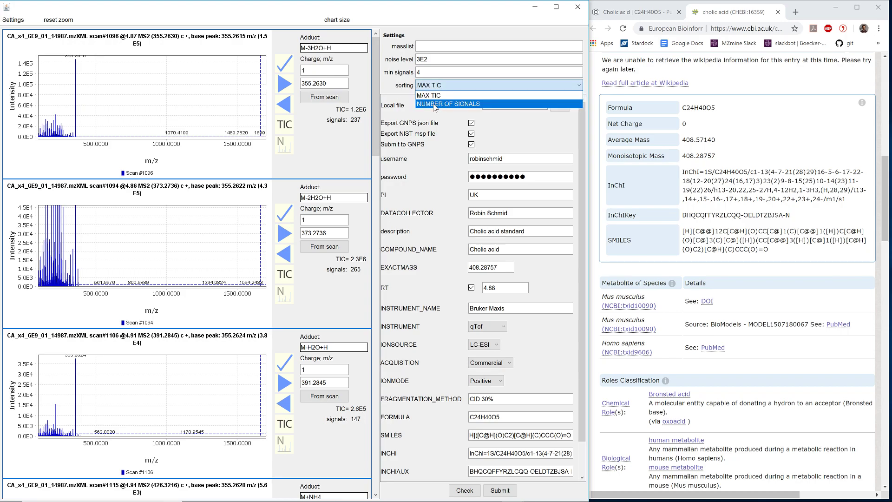
left_click(456, 87)
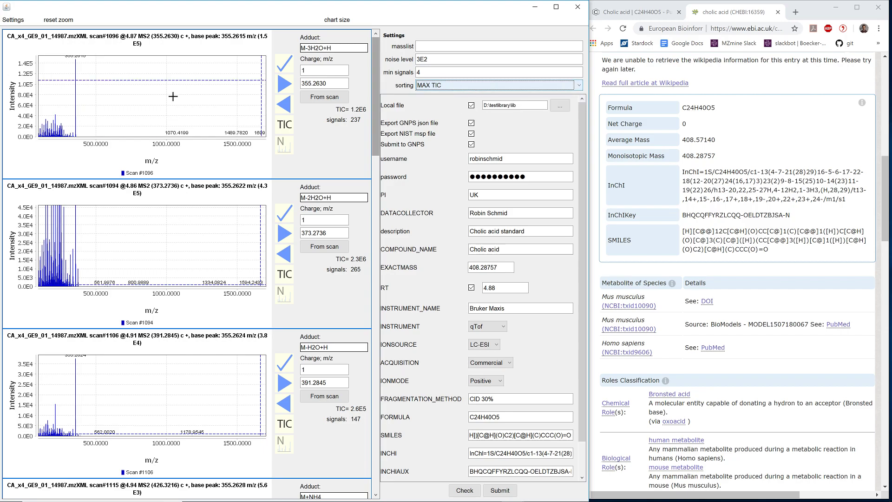
left_click(70, 115)
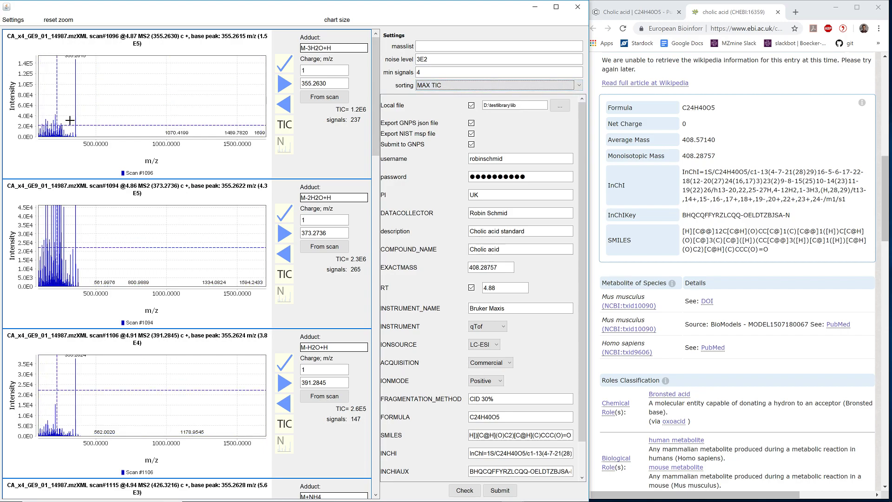
left_click(248, 89)
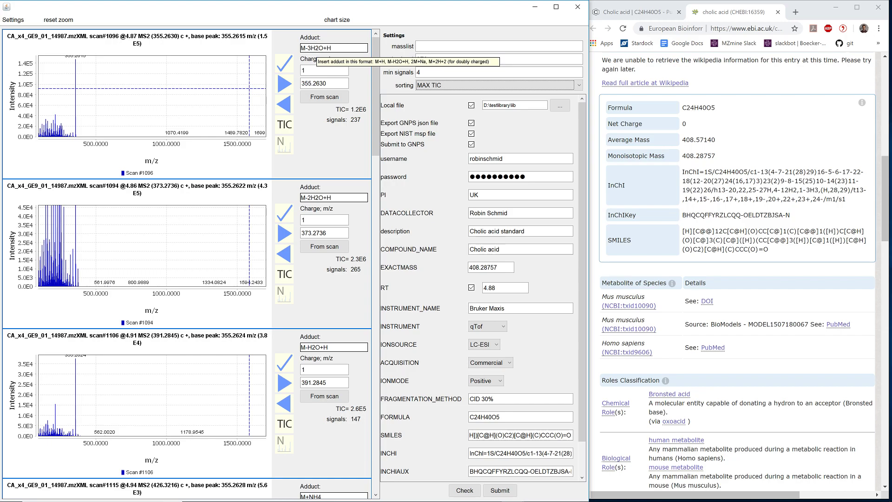
Compare scans #1103 and #1096 for the M-3H2O+H adduct, keeping scan #1096.
left_click(285, 84)
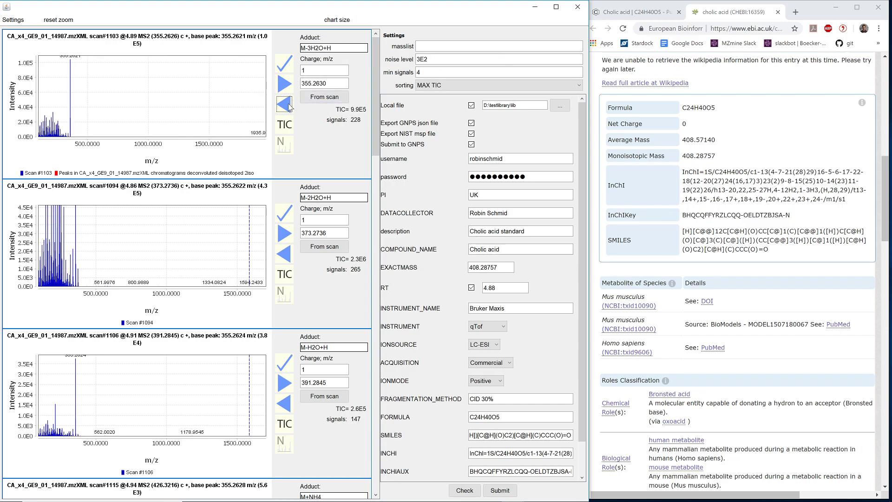
left_click(288, 105)
left_click(287, 89)
left_click(285, 106)
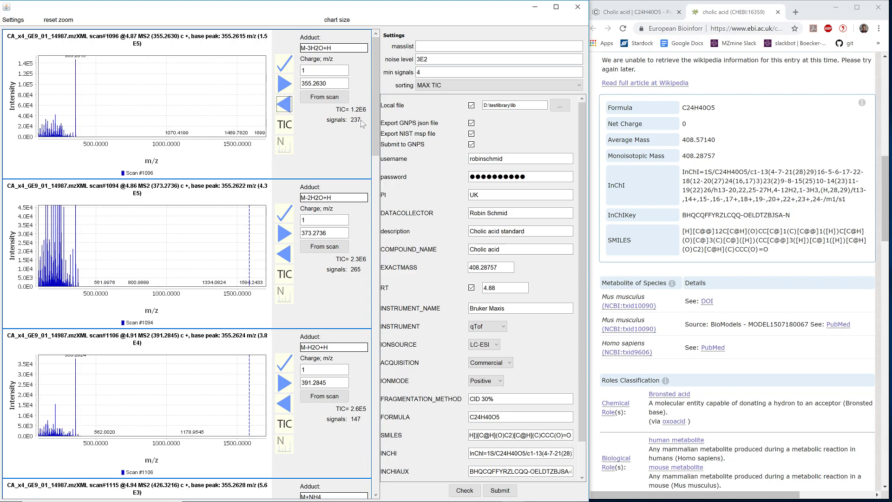
left_click(288, 87)
left_click(285, 108)
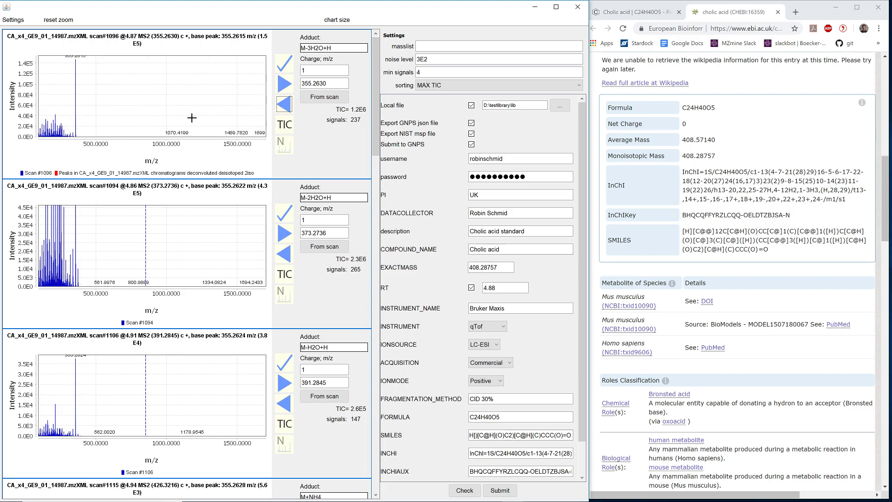
left_click(289, 86)
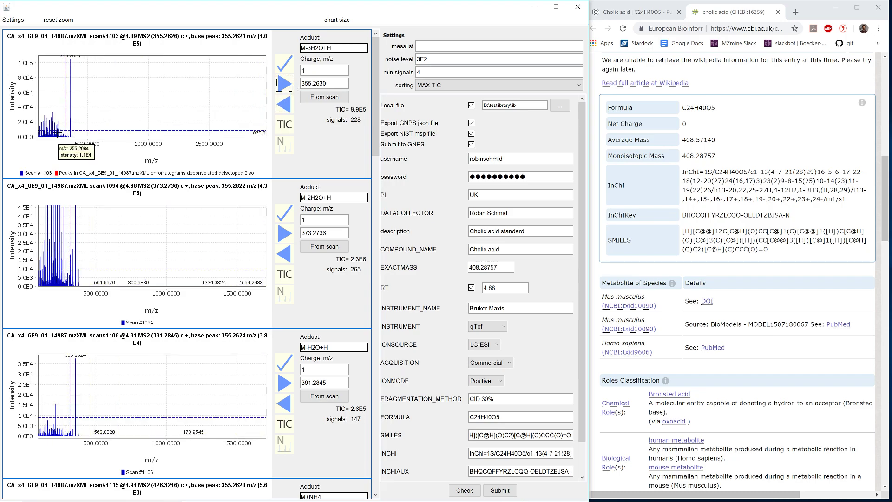
left_click(285, 104)
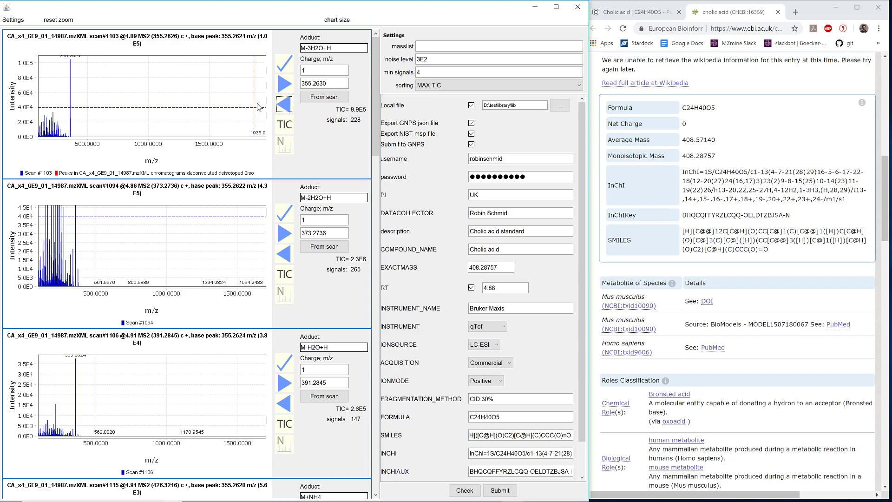
Zoom into the low m/z region and mark fragments near m/z 145, 205 and 300 across spectra.
left_click_drag(37, 115, 78, 146)
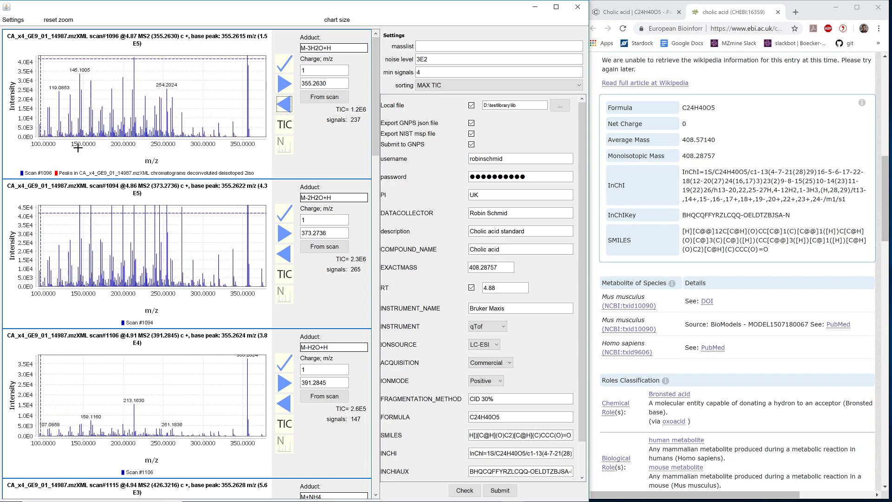
left_click(79, 369)
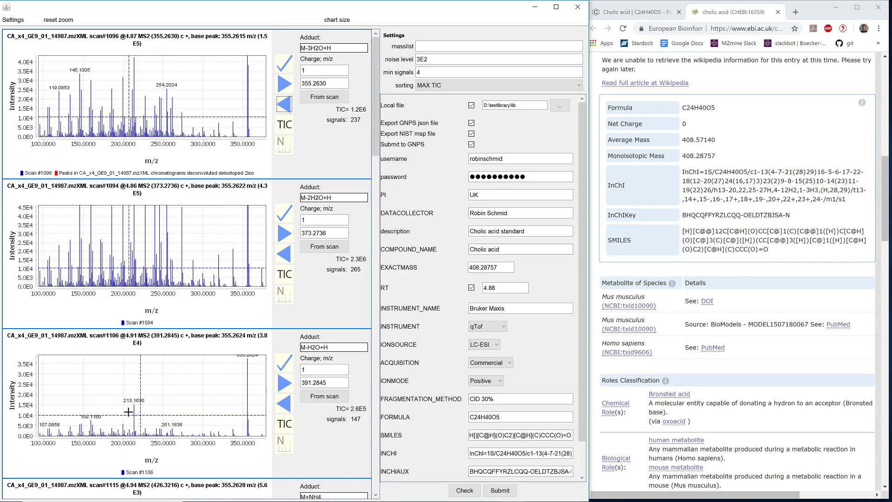
scroll(27, 378, "up", 2)
scroll(26, 262, "down", 3)
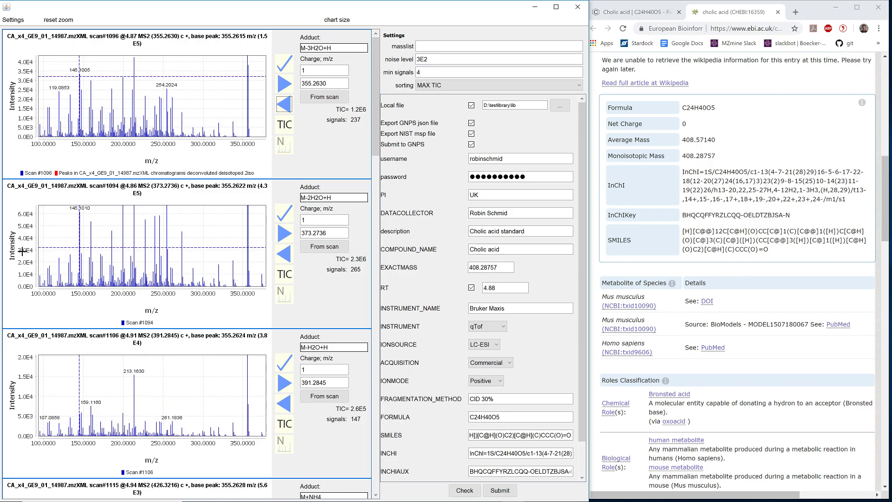
left_click(125, 272)
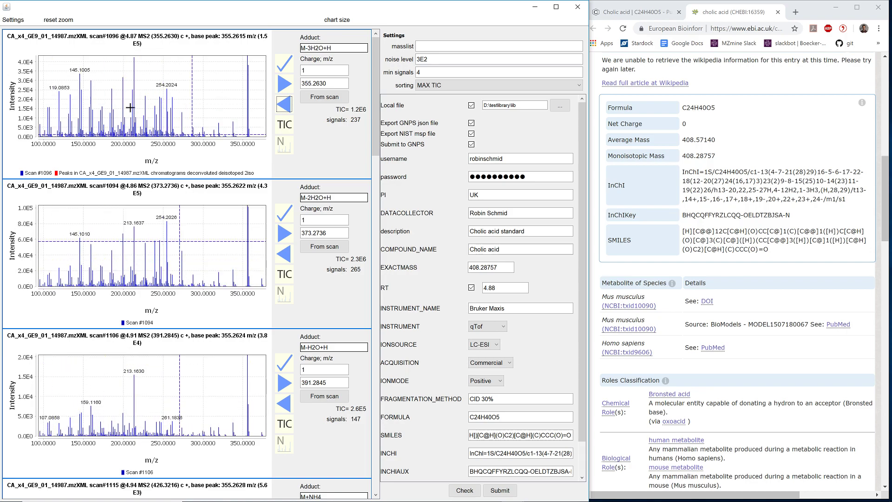
left_click(202, 223)
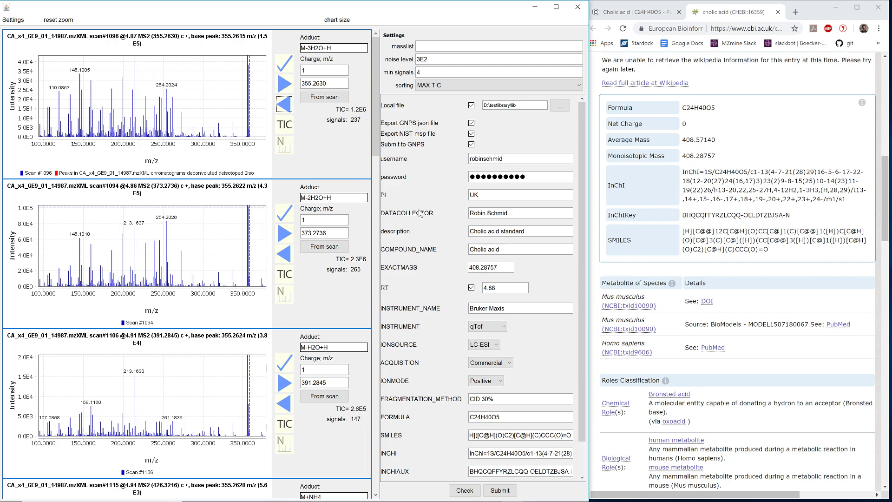
scroll(397, 177, "down", 2)
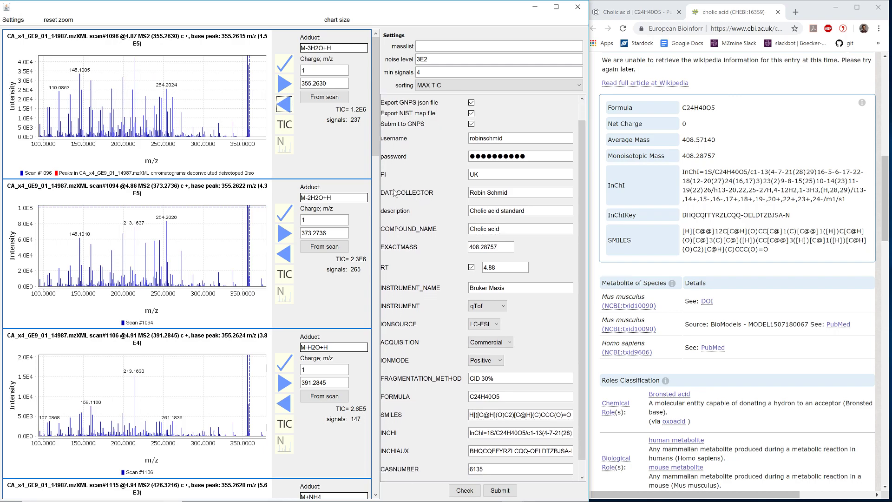
scroll(410, 213, "down", 2)
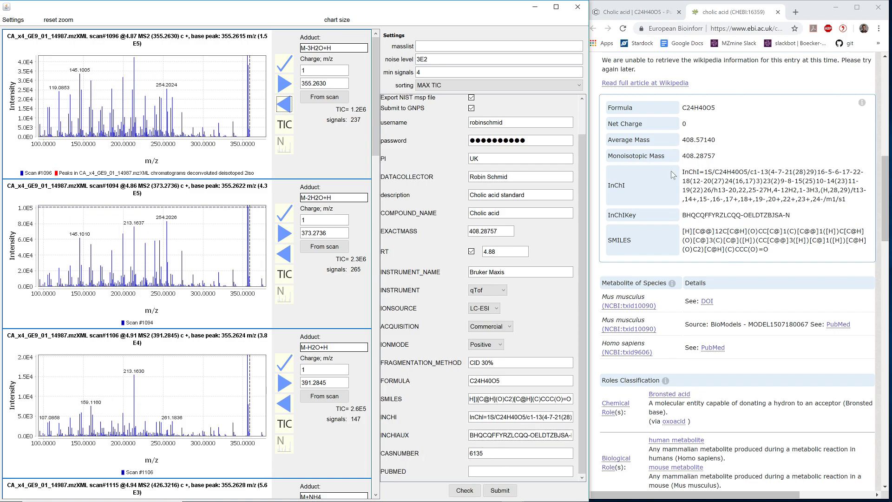
left_click_drag(884, 195, 890, 85)
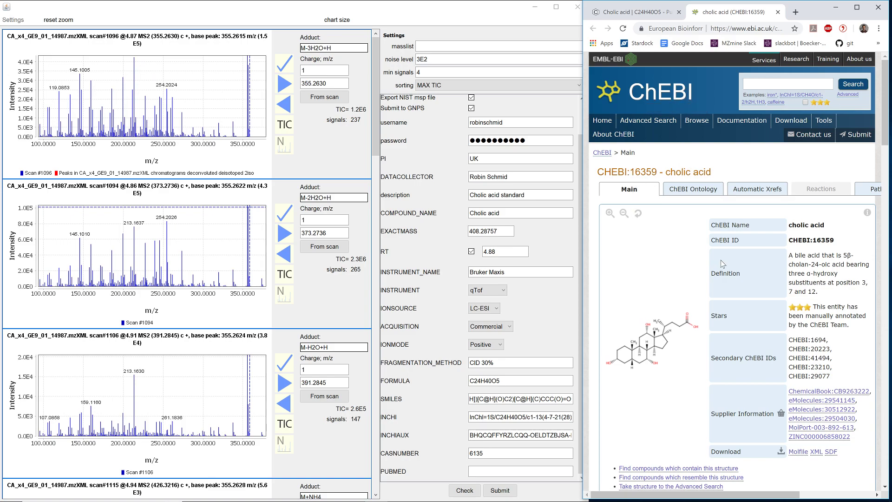
scroll(721, 261, "down", 9)
scroll(720, 261, "down", 1)
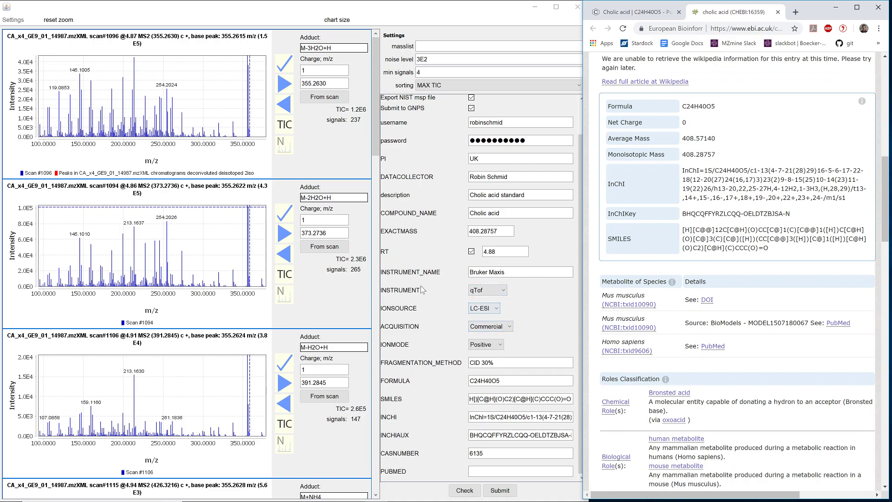
Submit all 11 cholic acid MS/MS spectra to GNPS and bring up the console log.
left_click(501, 492)
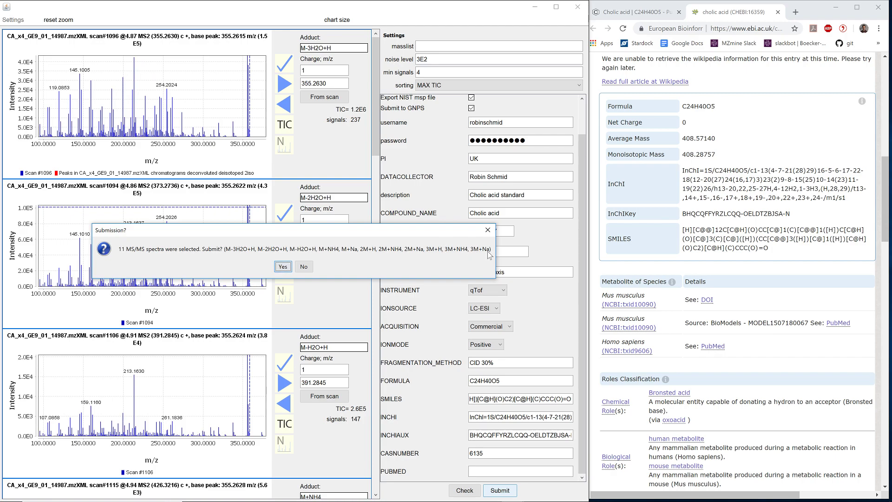
left_click(283, 267)
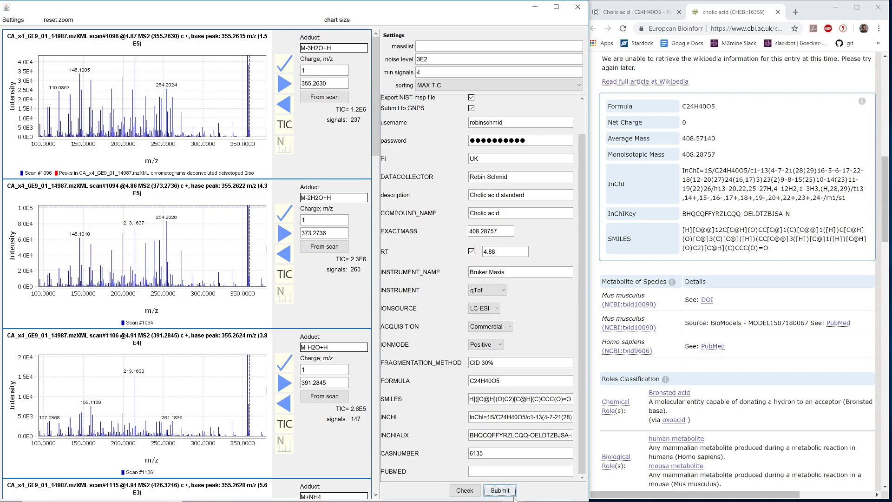
left_click(490, 493)
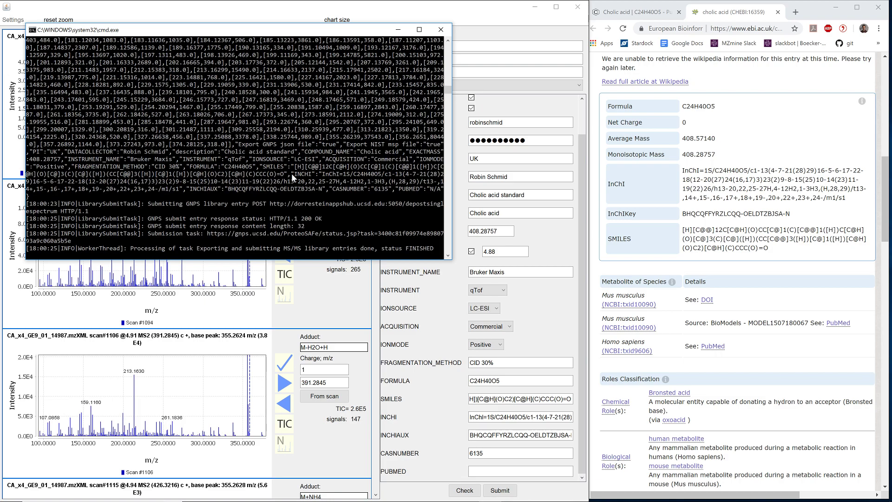
Highlight the GNPS submission status URL in the console, then scroll up through earlier entries.
left_click(320, 181)
scroll(318, 184, "down", 2)
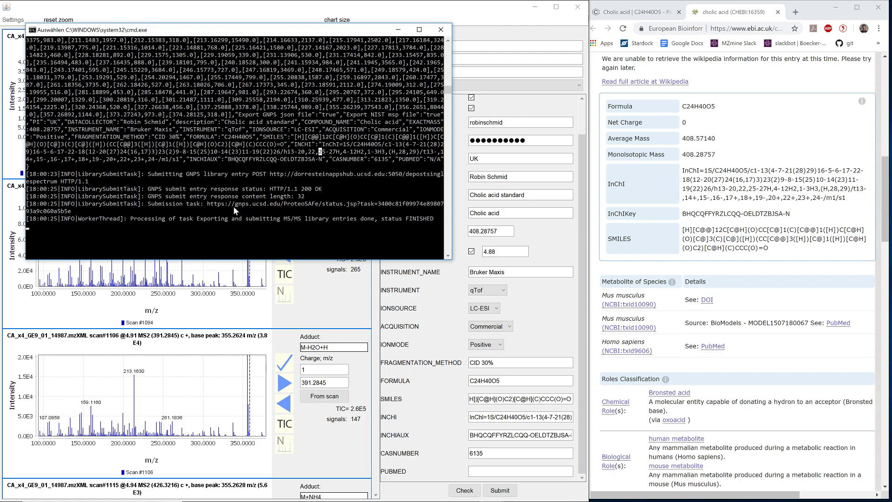
left_click_drag(207, 204, 103, 212)
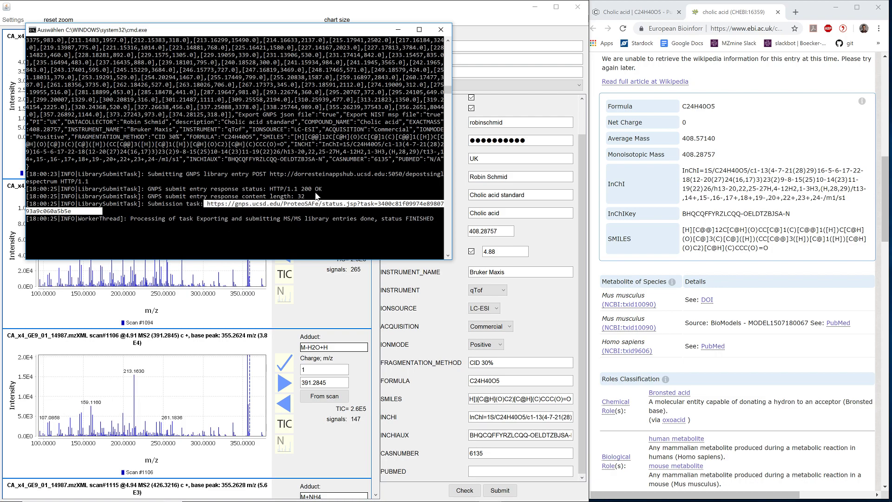
scroll(315, 193, "up", 1)
scroll(354, 183, "up", 4)
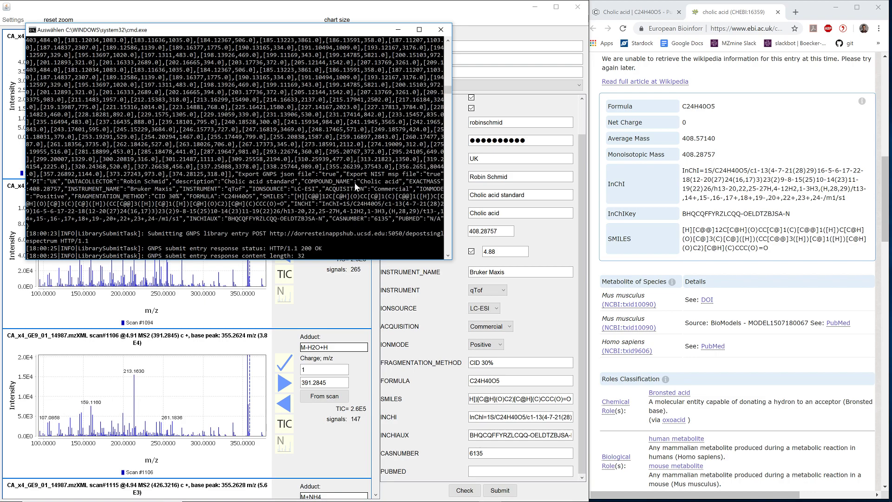